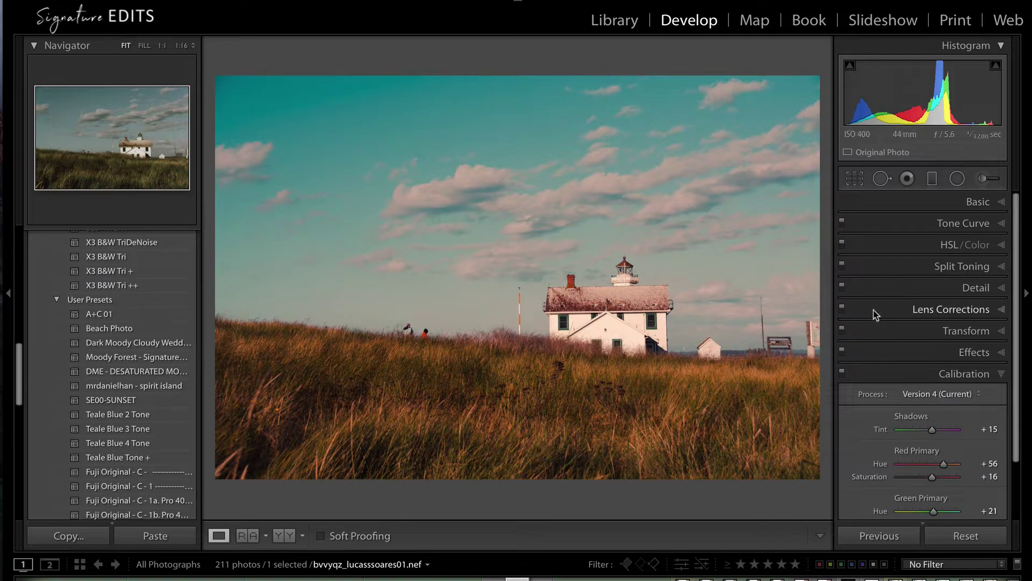
Heal out the left tourist in the grass, sampling grass further left (Size 78, Feather 48)
left_click(409, 336)
left_click_drag(417, 410, 488, 337)
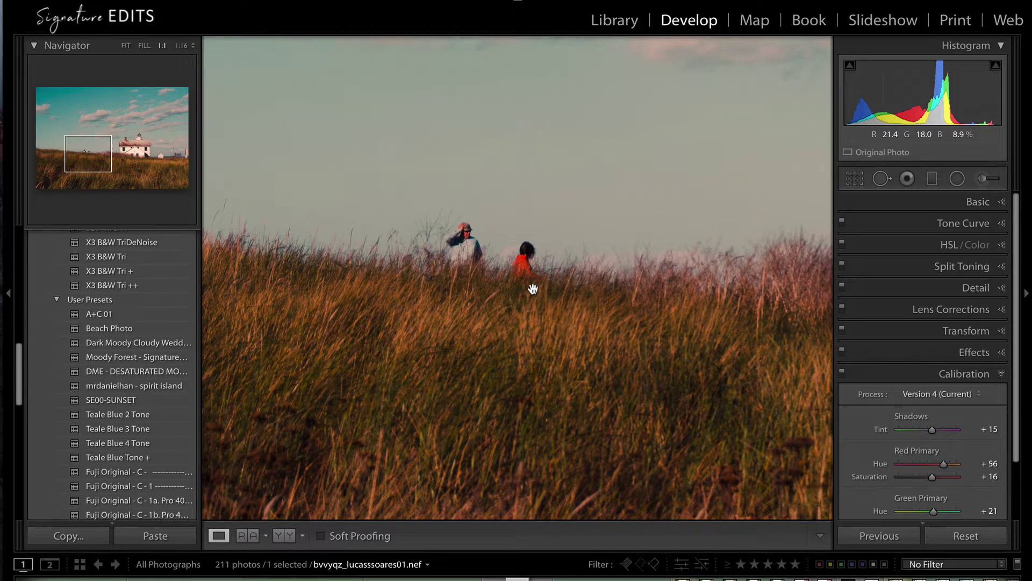
left_click(552, 283)
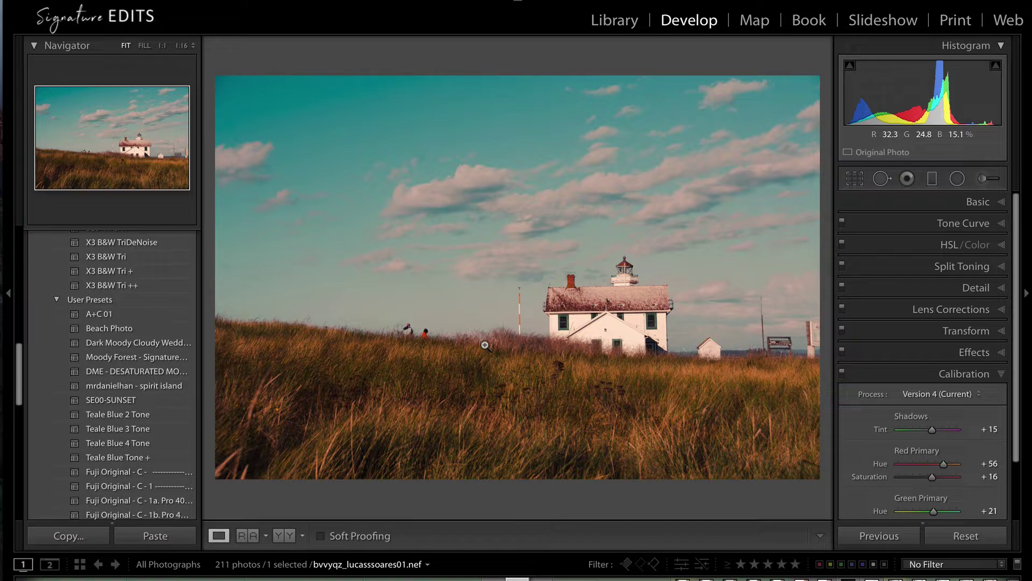
left_click(882, 178)
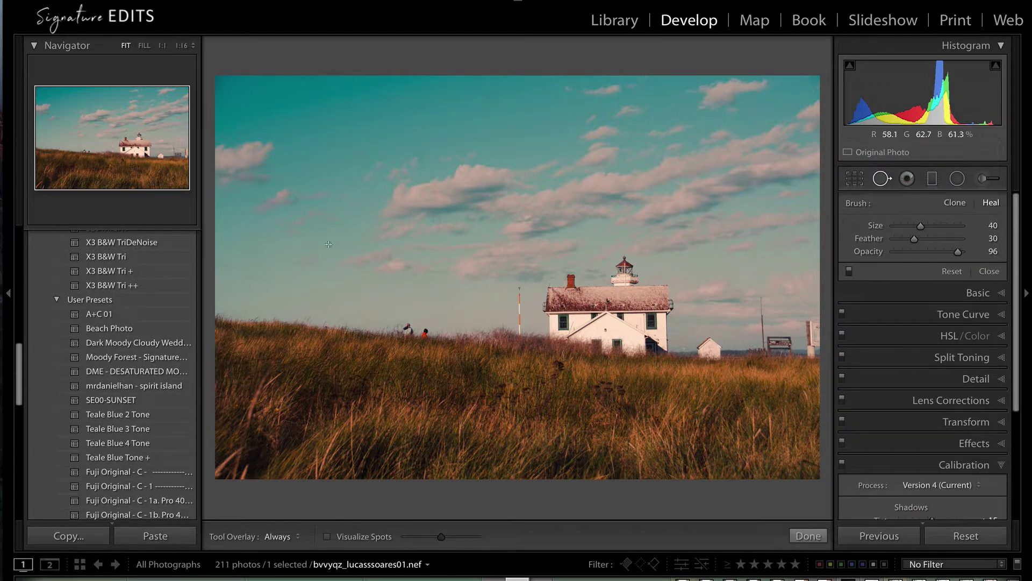
scroll(402, 330, "up", 1)
left_click(404, 329)
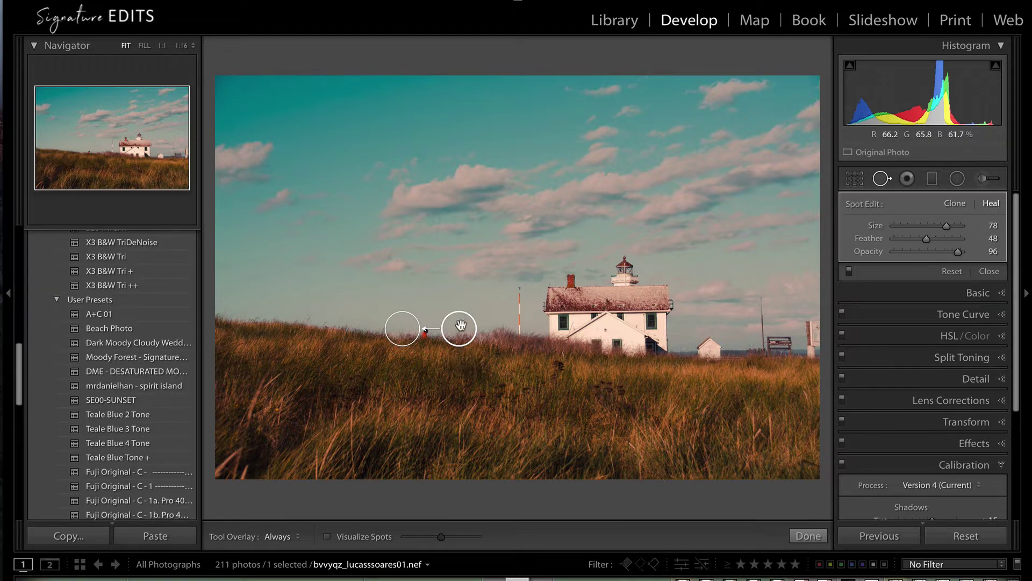
left_click_drag(456, 326, 349, 320)
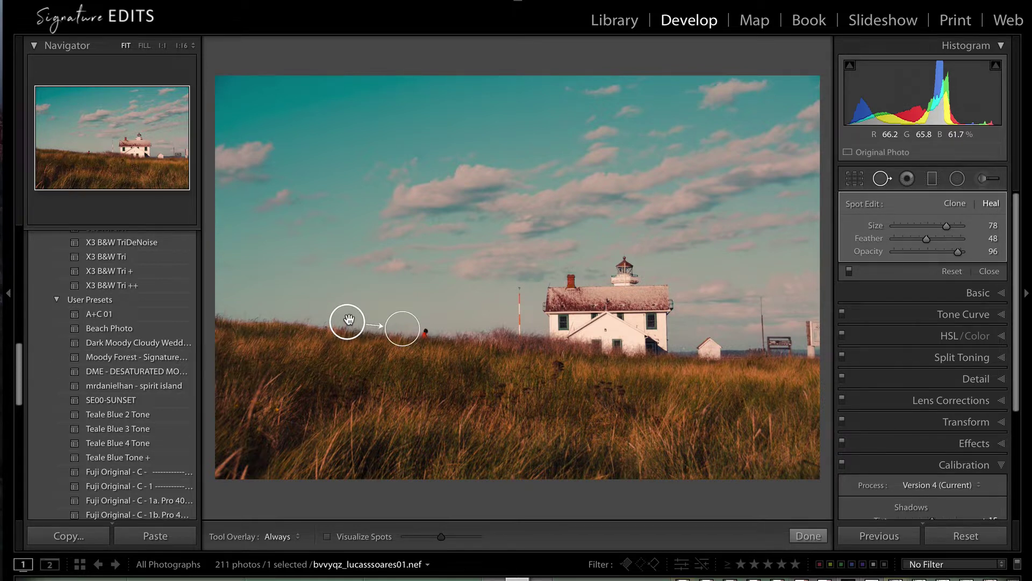
Heal out the red-clad tourist, sampling clean grass to its left, then close Spot Removal
key("q")
left_click(882, 178)
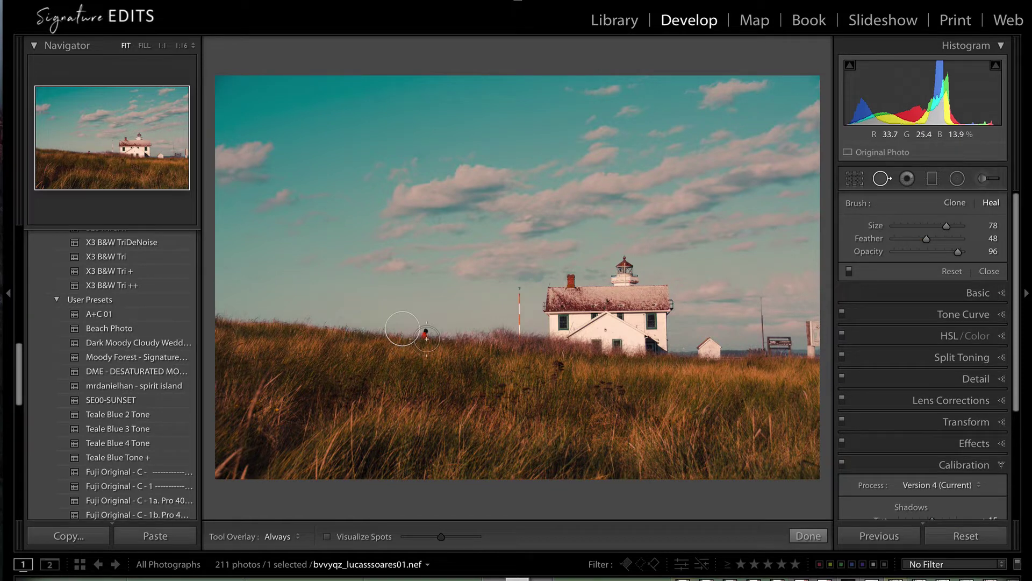
left_click(427, 332)
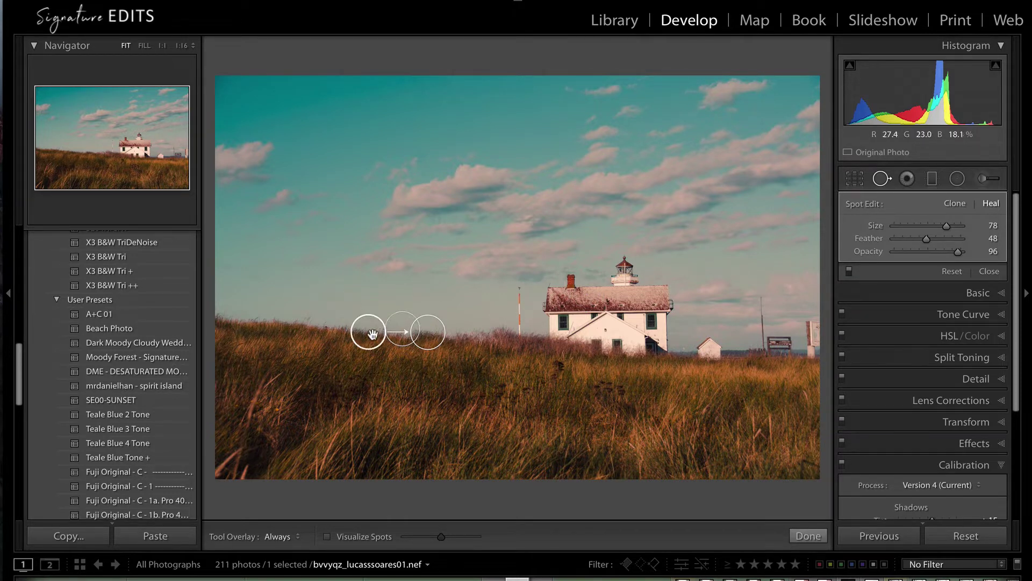
left_click_drag(368, 332, 319, 325)
key("q")
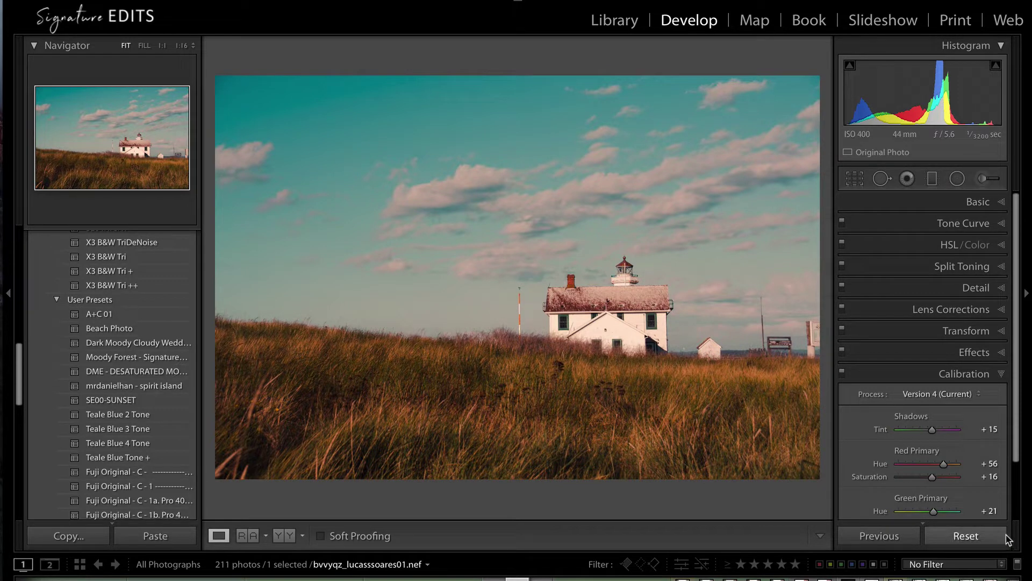
key("backslash")
key("backslash")
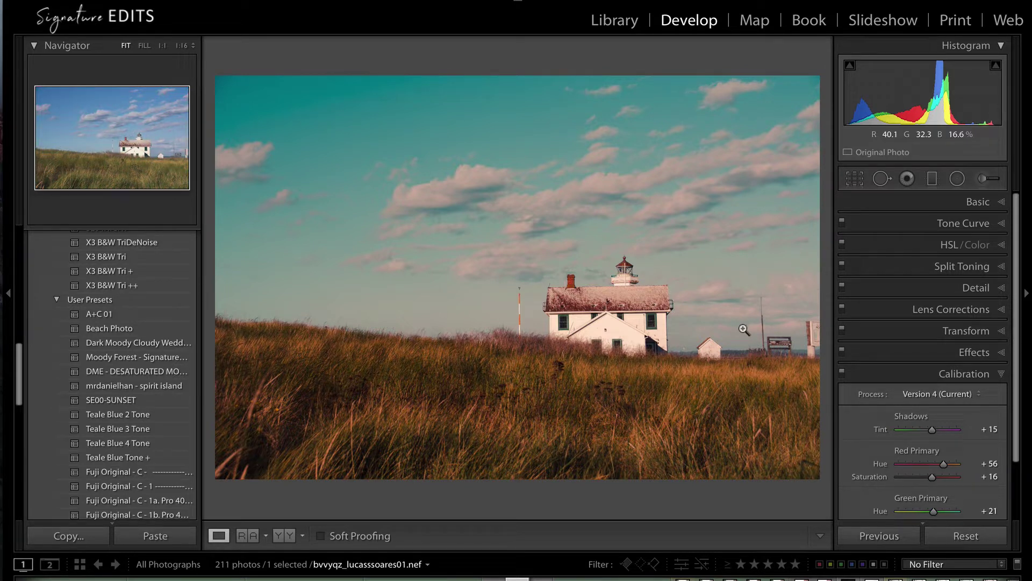
left_click(398, 351)
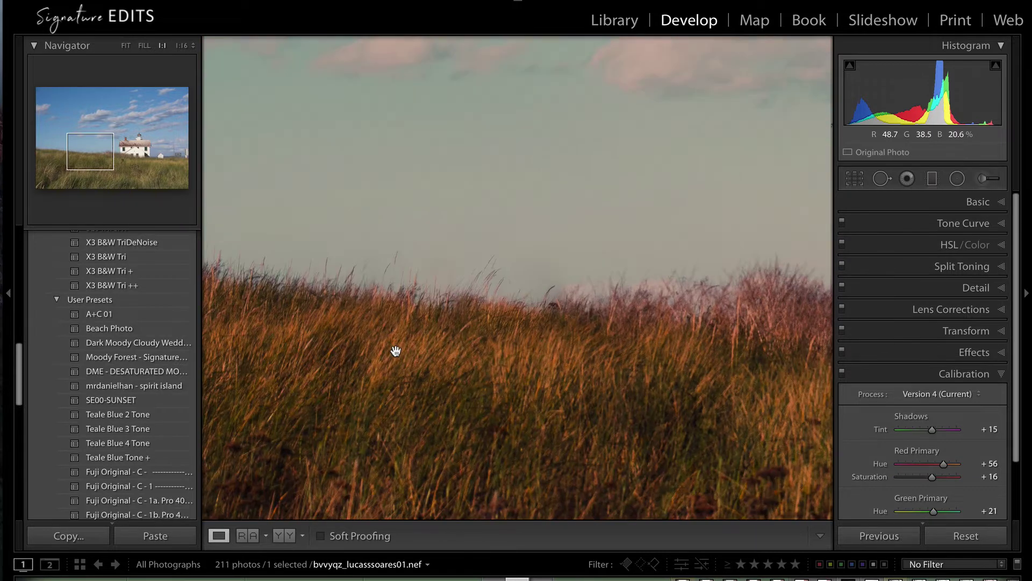
left_click_drag(440, 408, 602, 426)
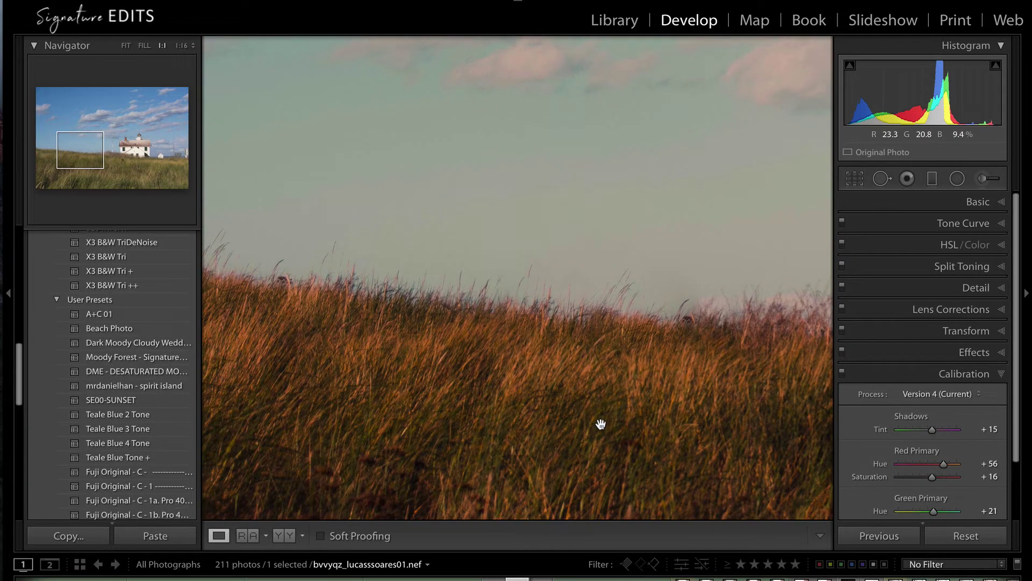
key("backslash")
key("backslash")
key("backslash")
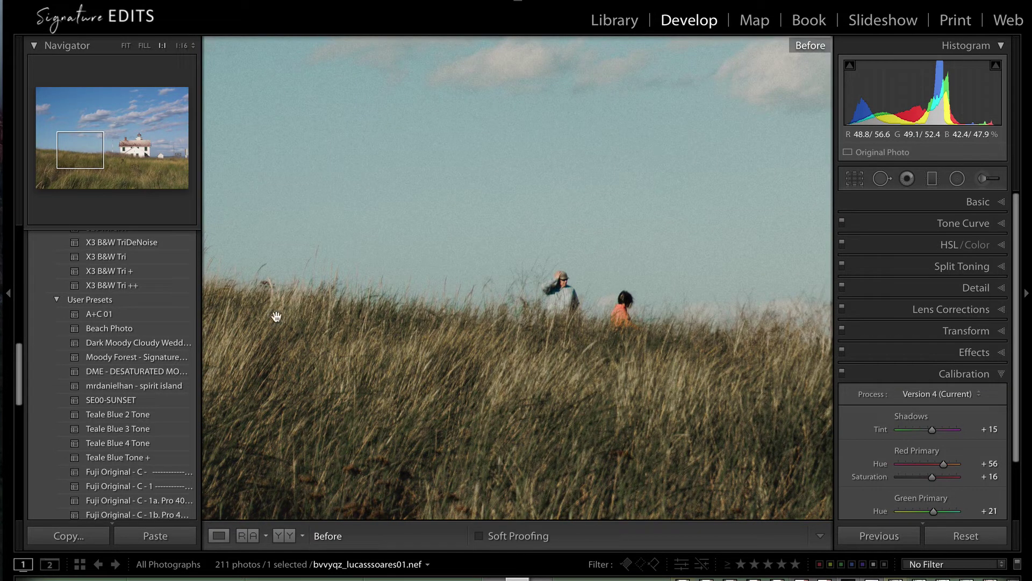
key("backslash")
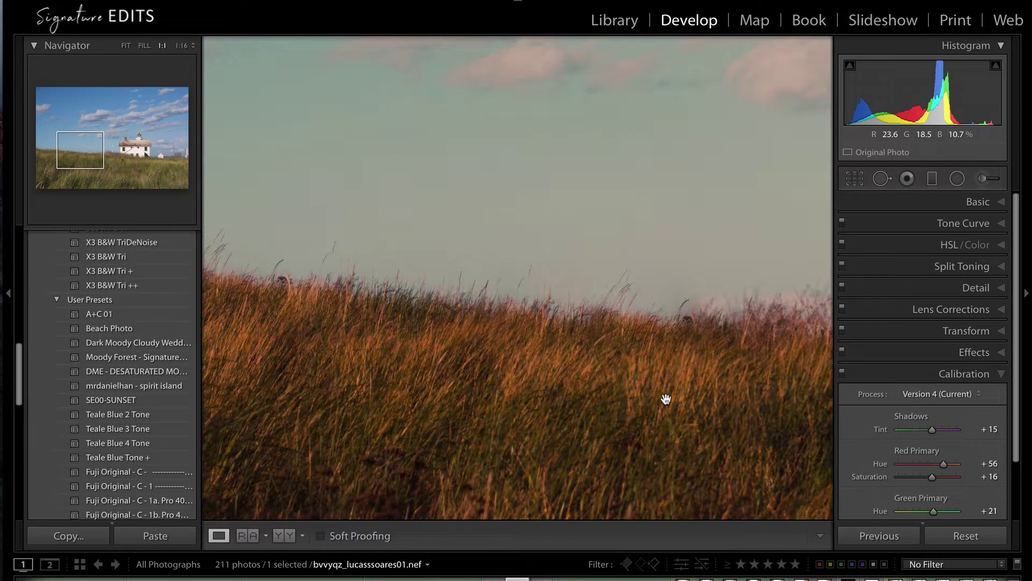
left_click(592, 398)
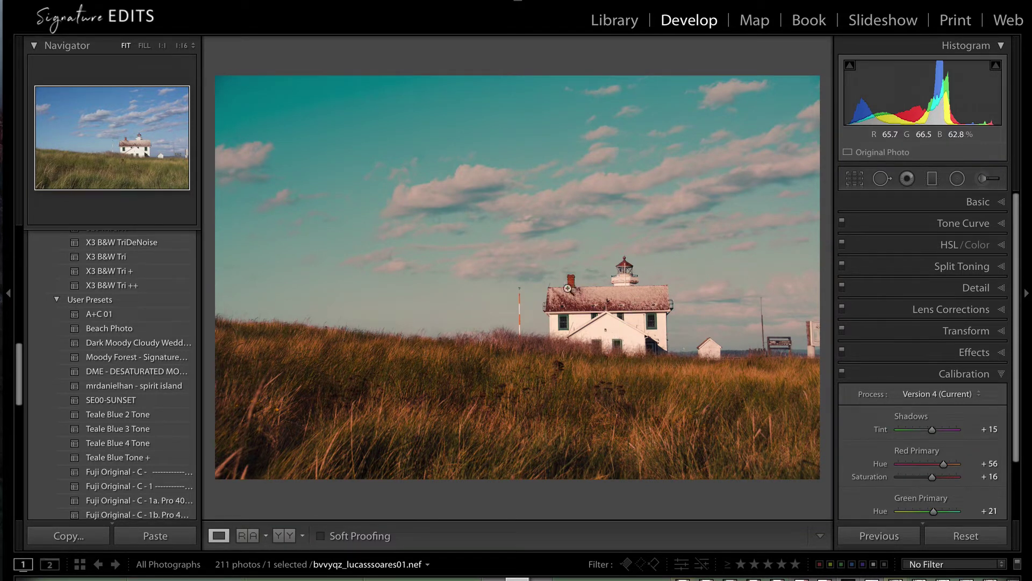
Zoom onto the roof and place a heal spot over the brick chimney, sampling nearby sky
left_click(570, 289)
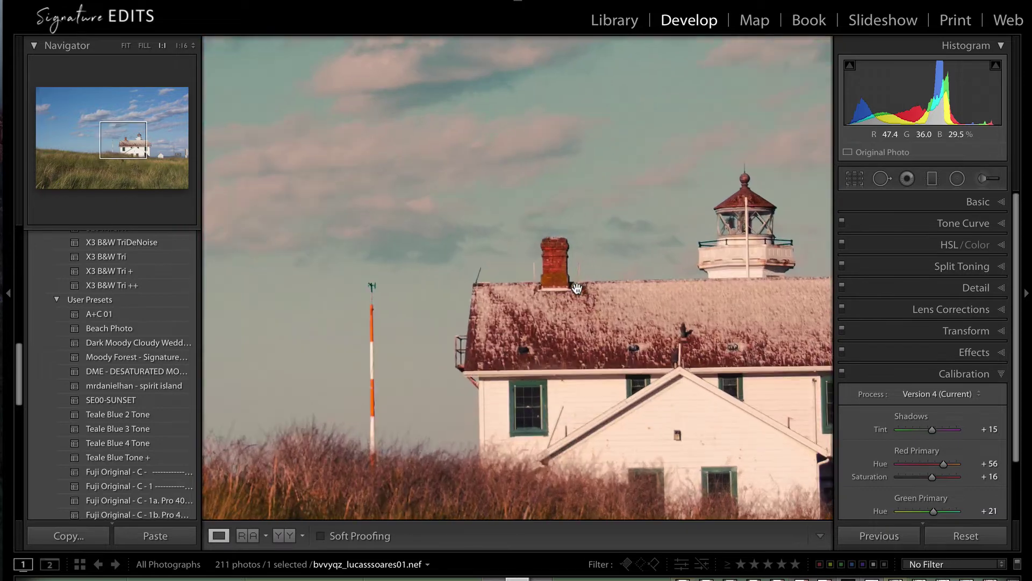
left_click(880, 180)
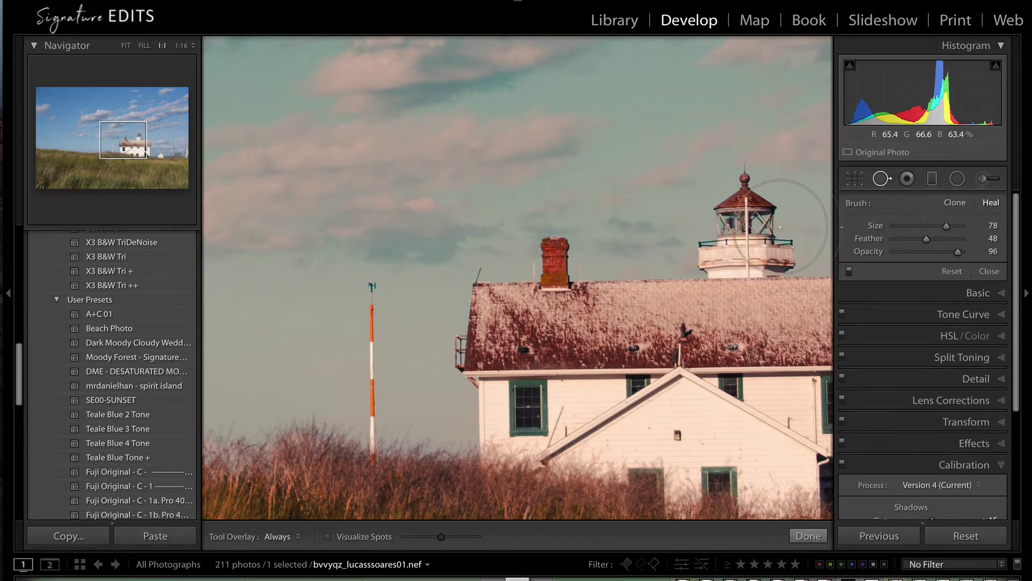
left_click(555, 253)
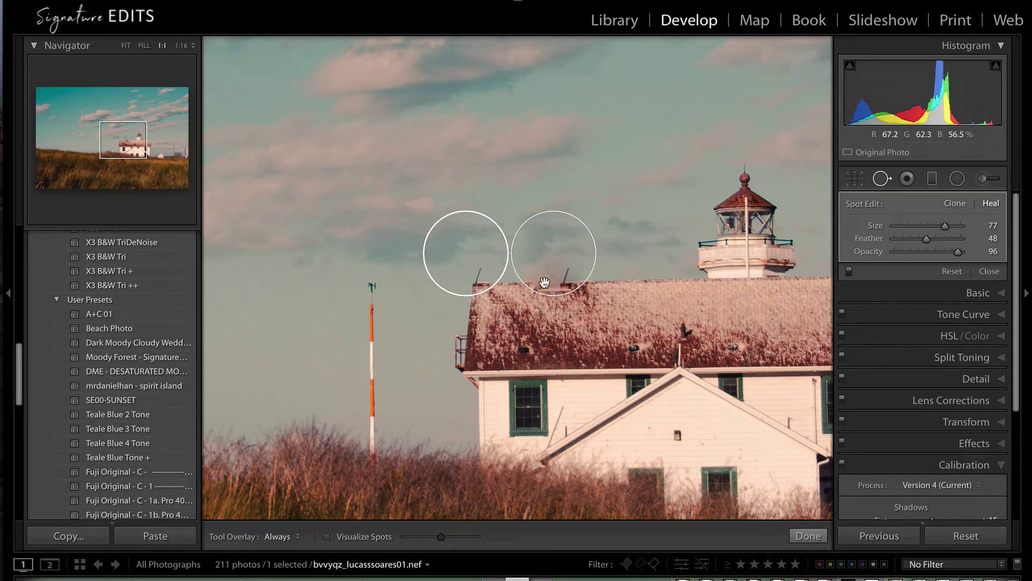
left_click_drag(468, 269, 645, 264)
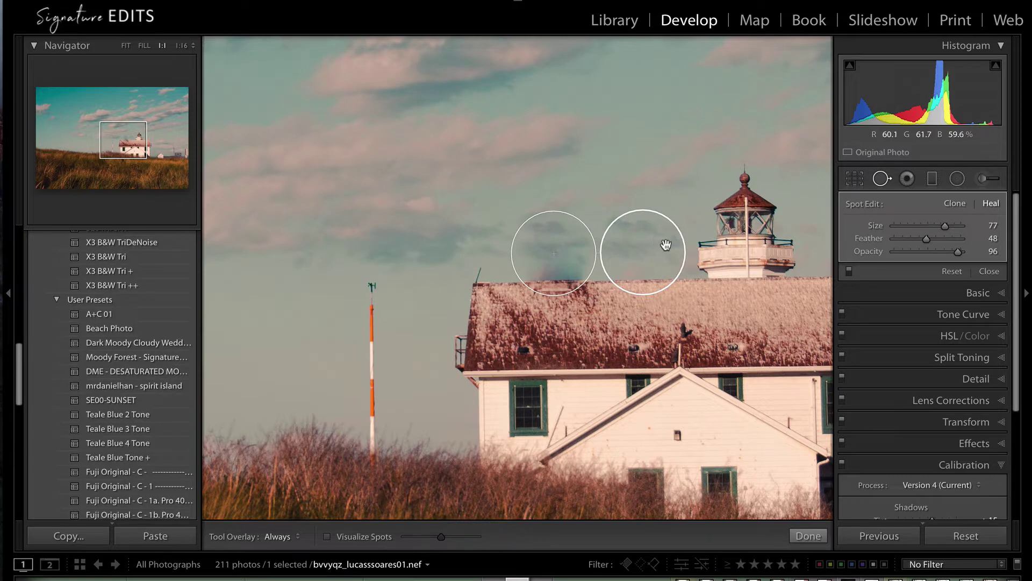
Resample clean sky right of the lighthouse for the chimney spot and switch it to Clone
left_click(135, 141)
left_click_drag(135, 141, 139, 143)
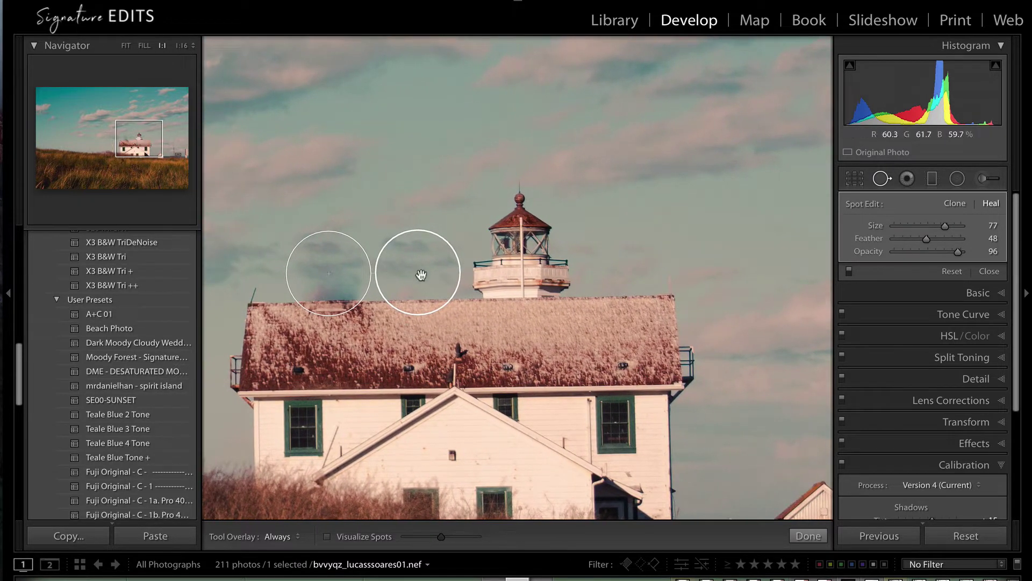
mouse_move(403, 270)
left_mouse_down()
mouse_move(597, 276)
mouse_move(599, 265)
left_mouse_up()
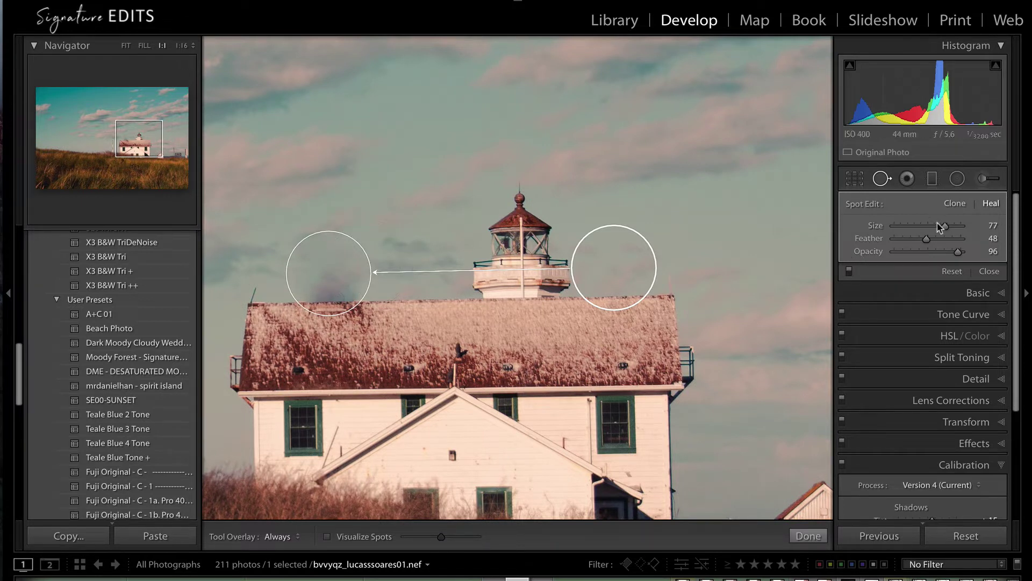
left_click(955, 206)
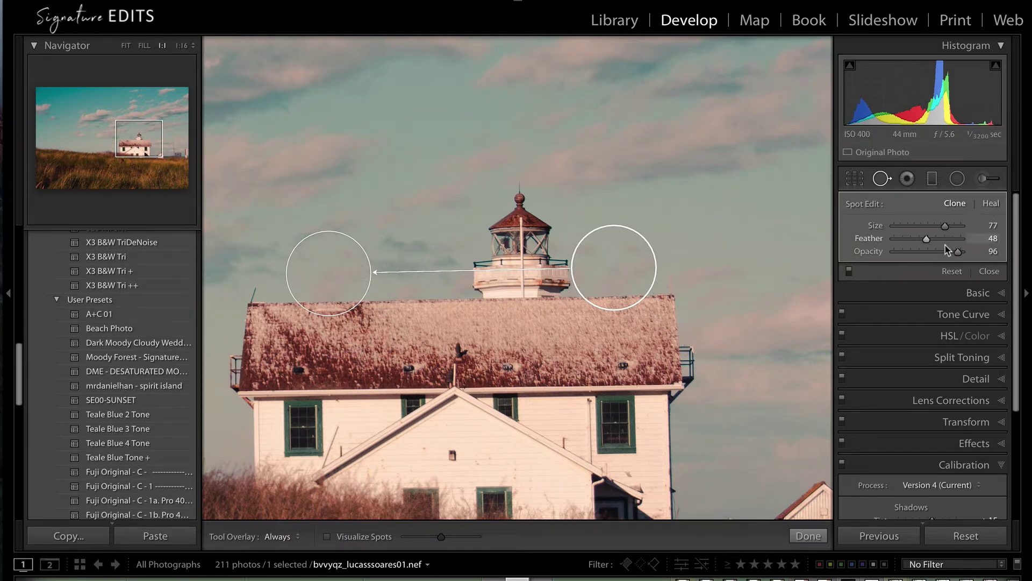
Set the chimney clone spot's opacity to 100 and close Spot Removal
left_click(914, 252)
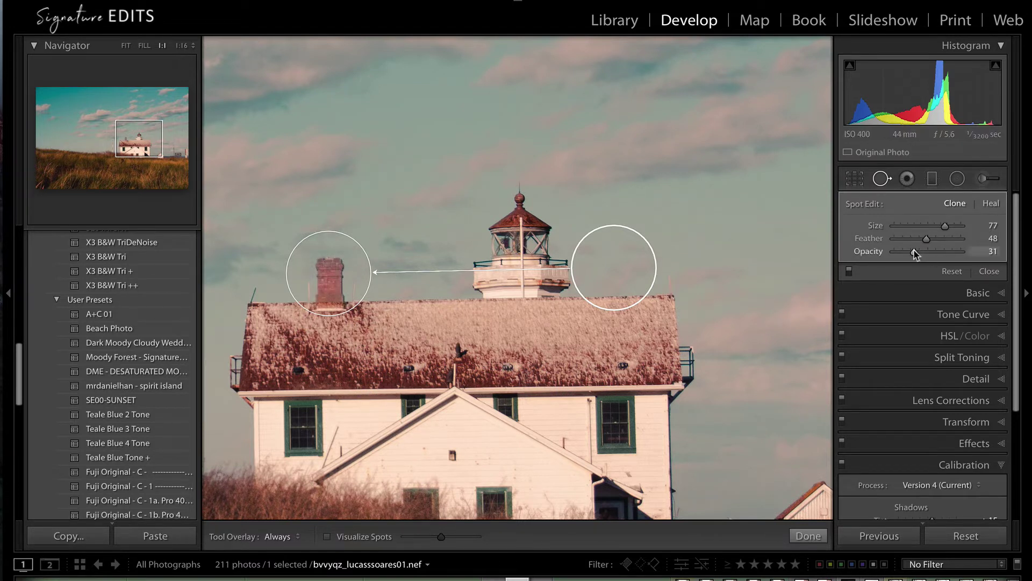
left_click_drag(914, 251, 1028, 256)
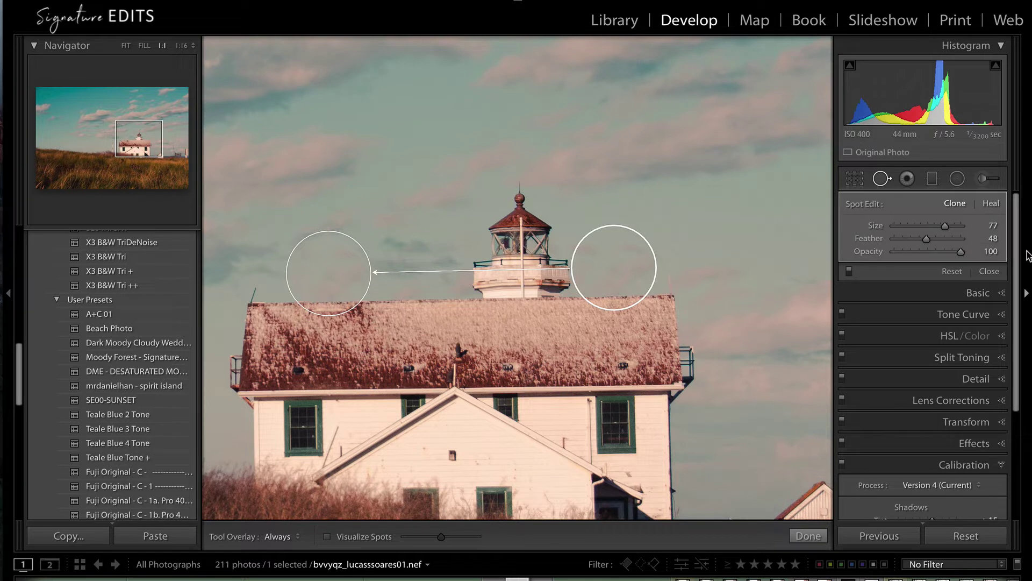
key("q")
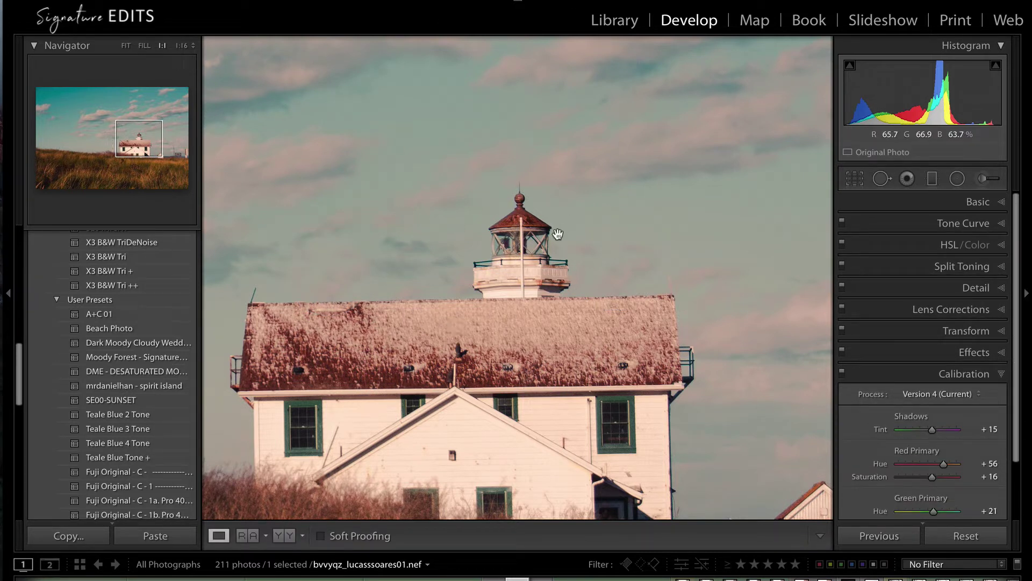
Reopen Spot Removal, resize the brush, and try a stroke over the lighthouse top, then undo it
left_click(883, 178)
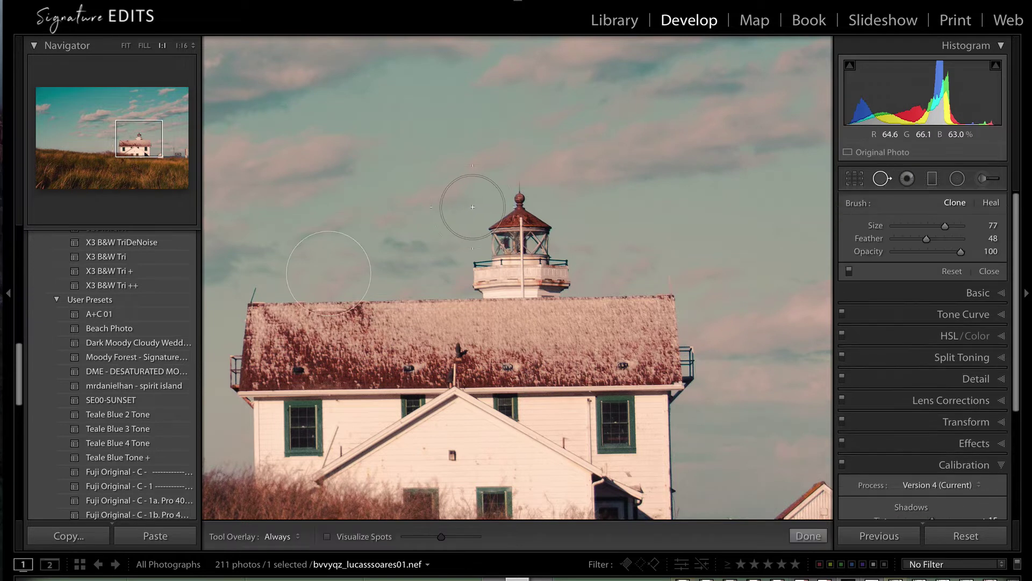
scroll(473, 206, "up", 2)
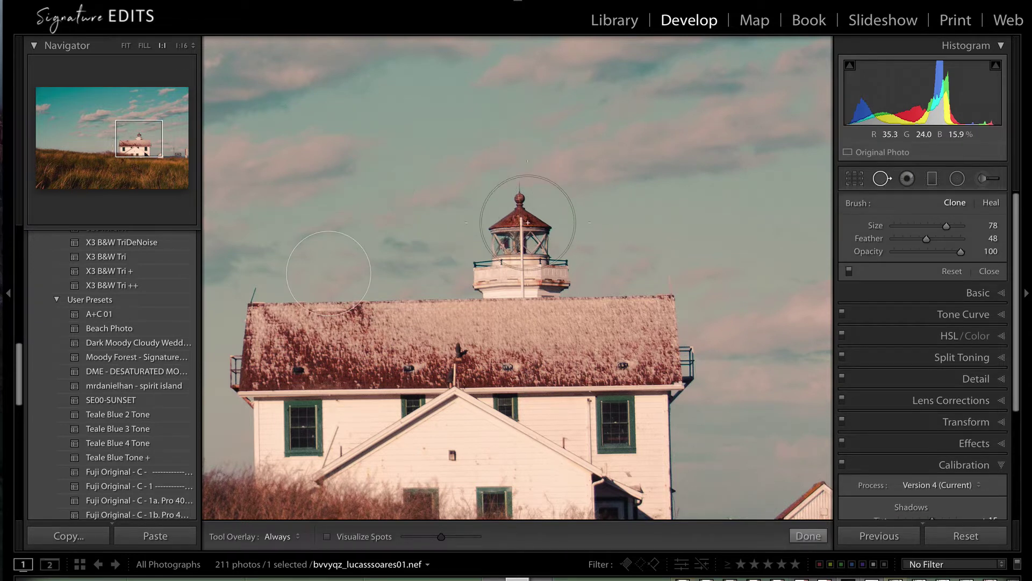
scroll(511, 225, "up", 2)
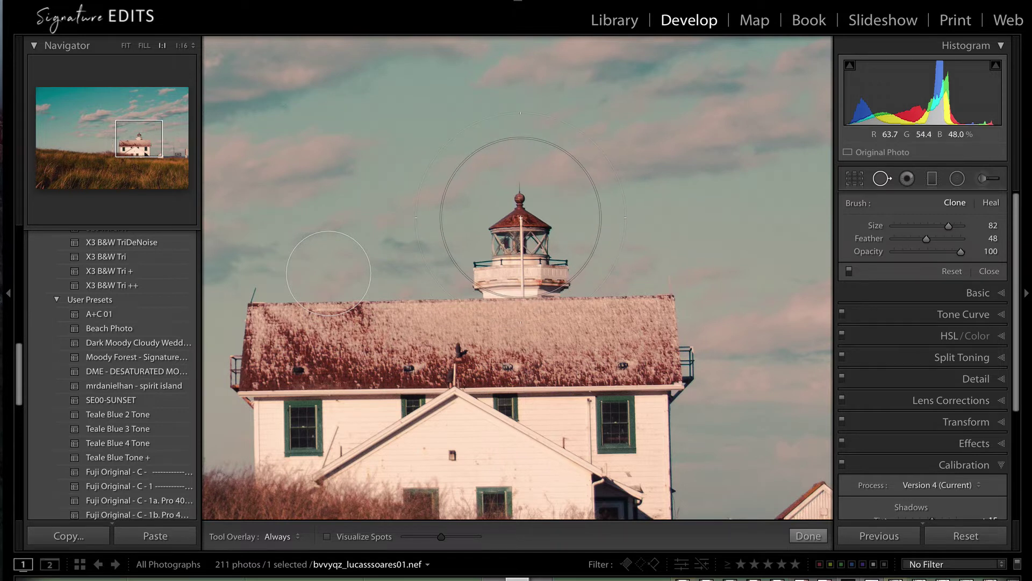
scroll(568, 209, "down", 4)
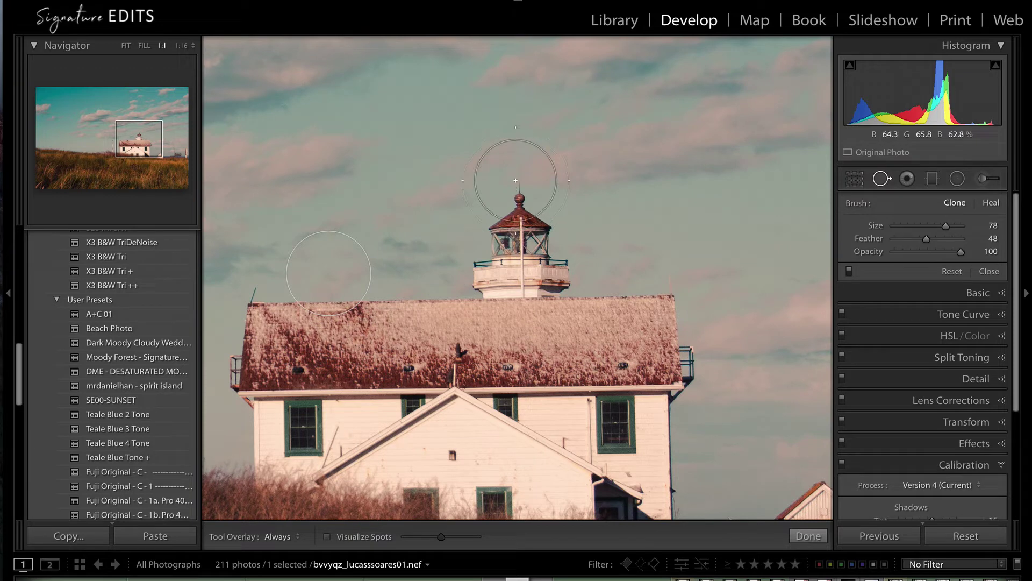
mouse_move(517, 171)
left_mouse_down()
mouse_move(509, 234)
mouse_move(497, 249)
mouse_move(542, 243)
left_mouse_up()
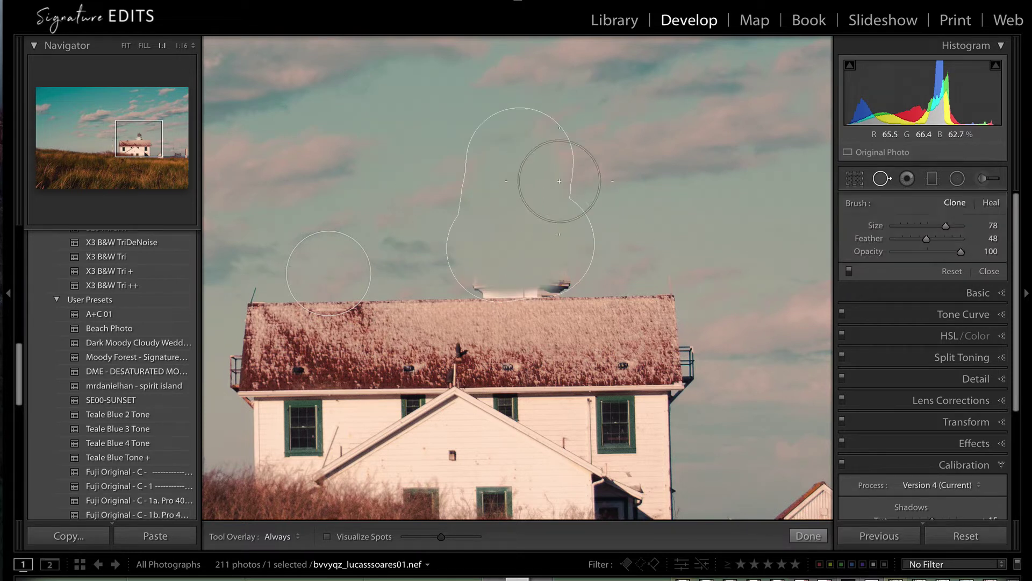
key("ctrl+z")
Paint a clone stroke from the dome down over the whole lighthouse lantern
scroll(552, 209, "down", 2)
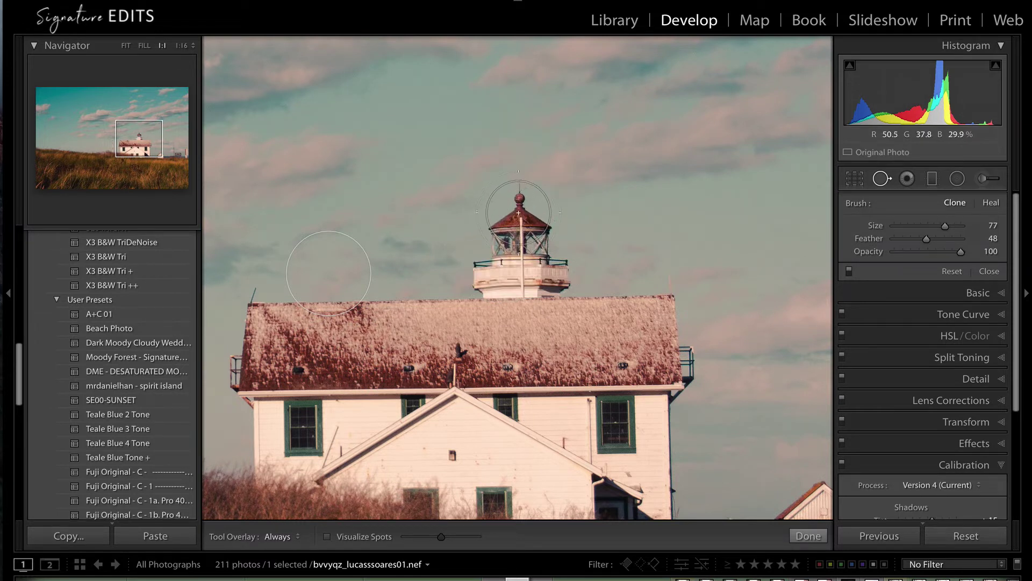
mouse_move(518, 213)
left_mouse_down()
mouse_move(491, 258)
mouse_move(520, 255)
left_mouse_up()
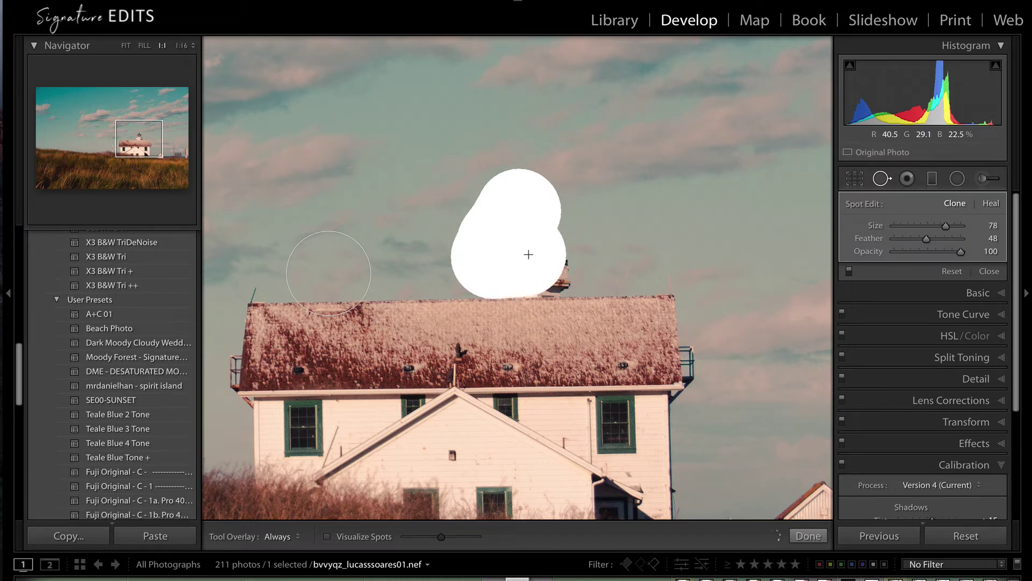
mouse_move(529, 255)
left_mouse_down()
mouse_move(548, 255)
mouse_move(521, 255)
left_mouse_up()
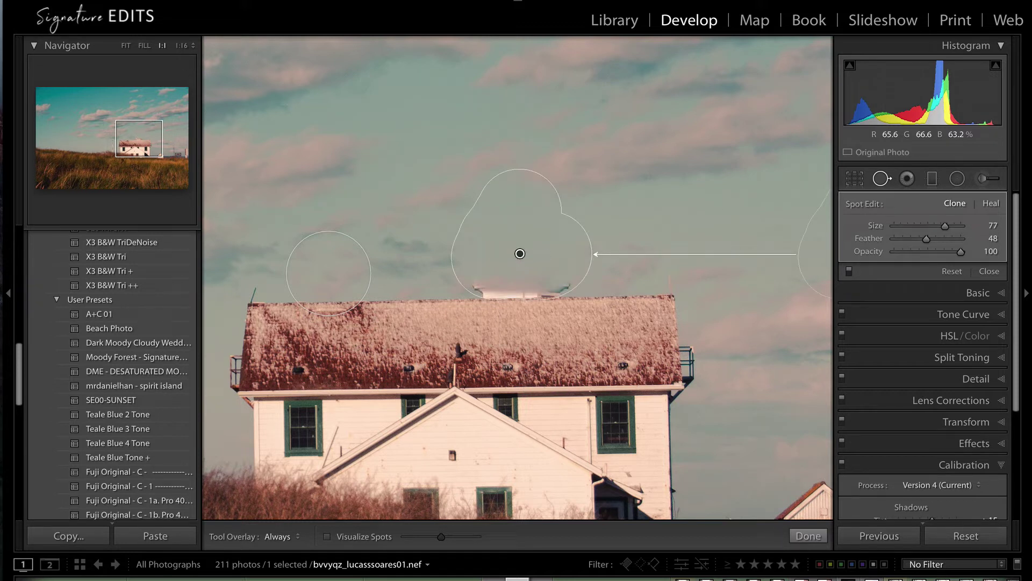
left_click(142, 139)
Move the lantern patch onto the roofline, set Feather to 31, and resample nearby sky
left_click_drag(142, 139, 149, 139)
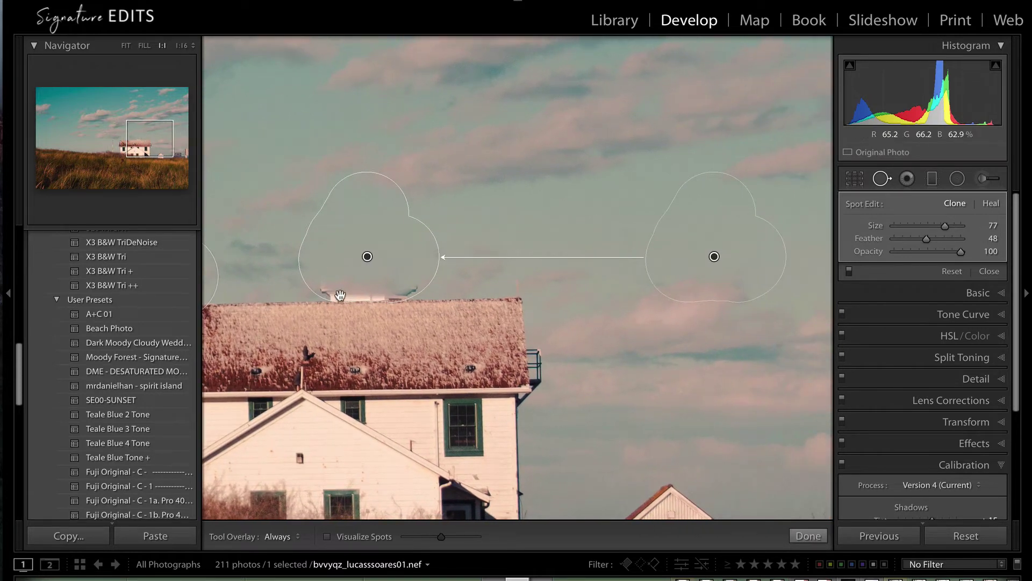
left_click_drag(350, 284, 343, 291)
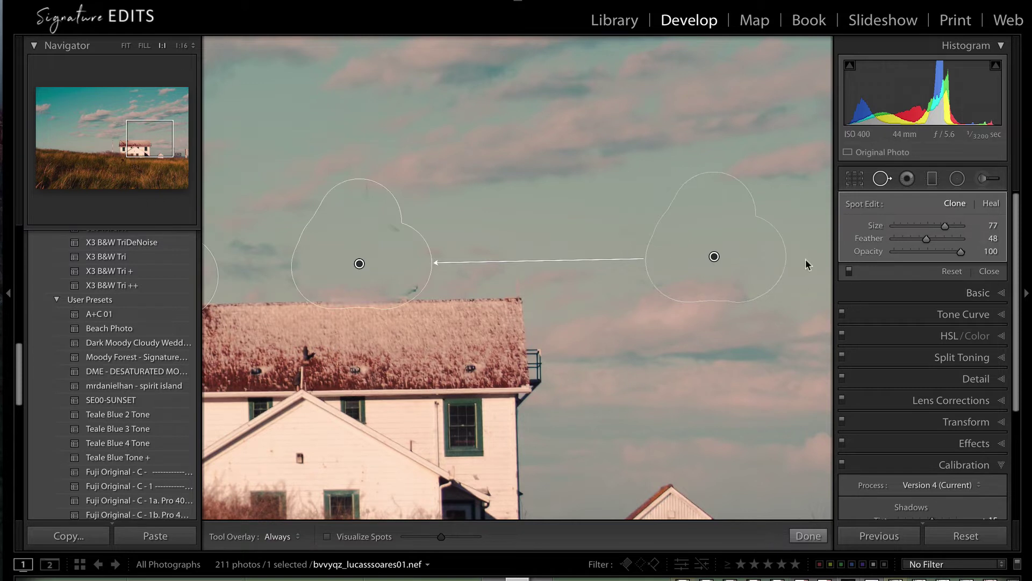
left_click(942, 239)
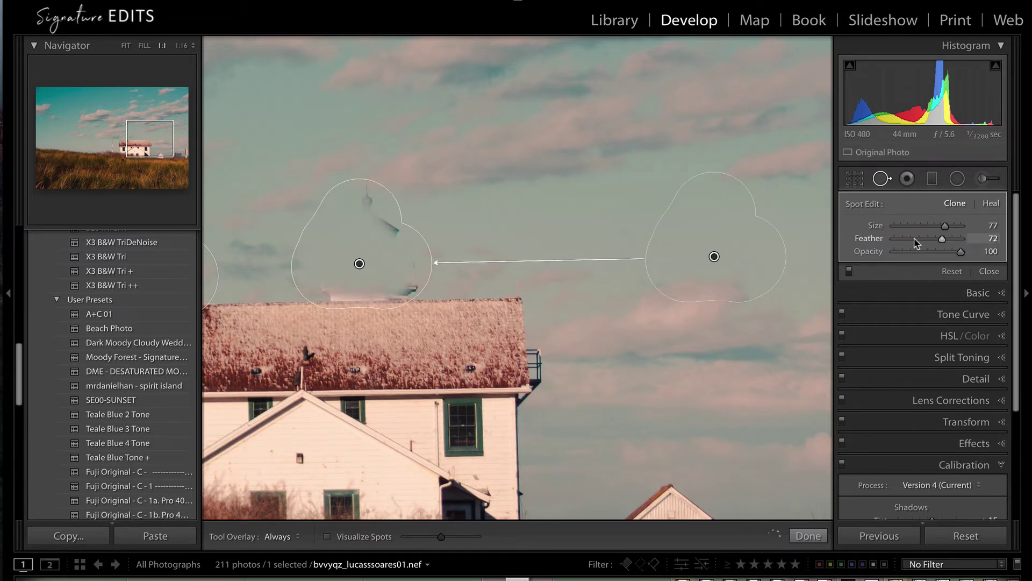
left_click(915, 239)
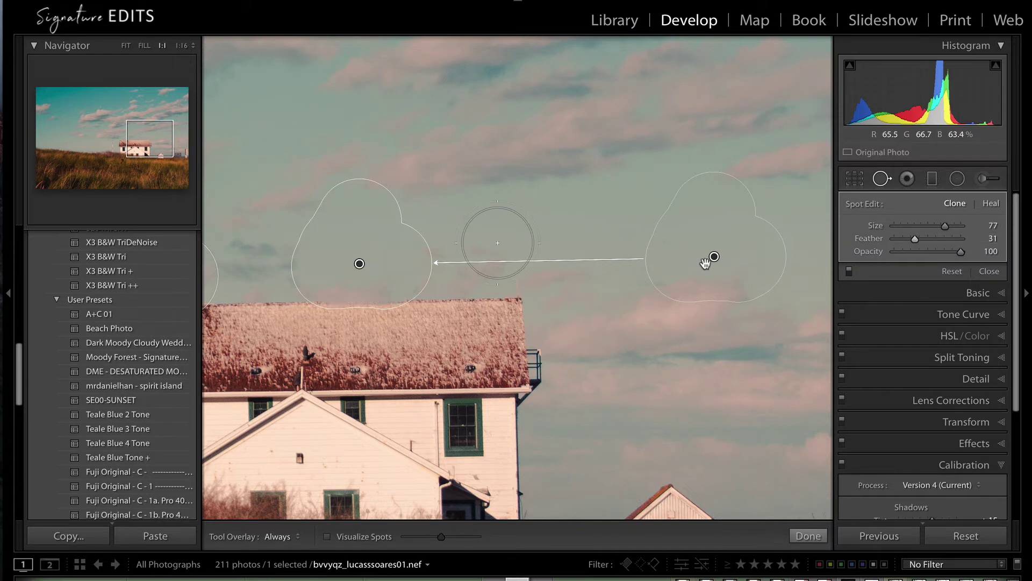
left_click_drag(722, 239, 734, 181)
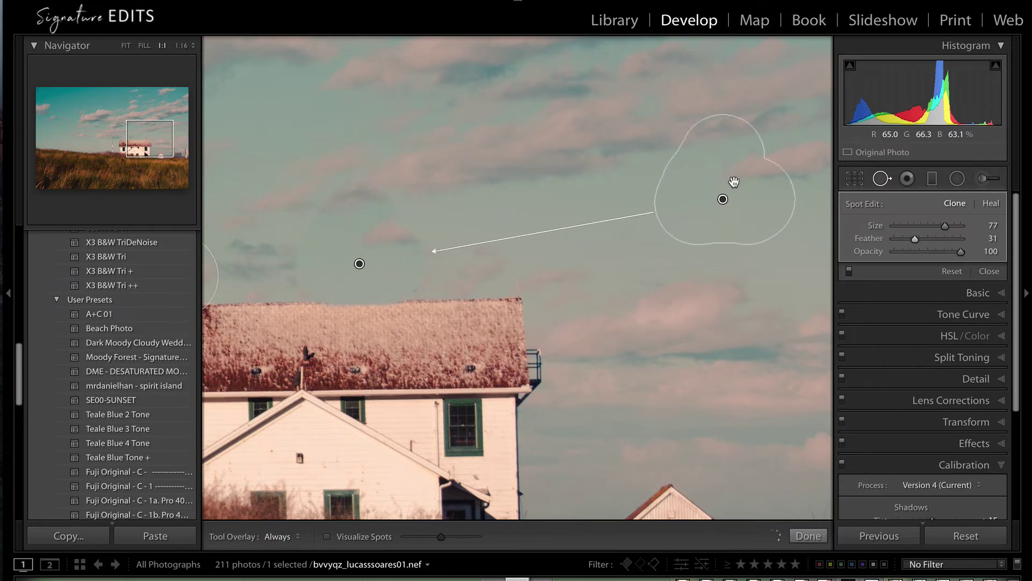
left_click_drag(735, 181, 737, 196)
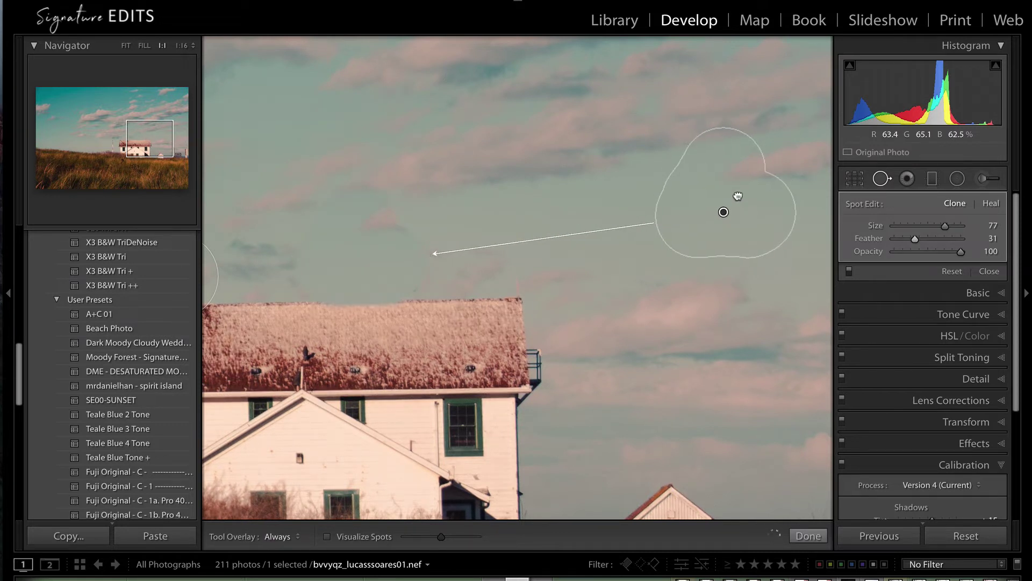
Try Heal on the lantern patch, revert to Clone, and nudge the patch slightly upward
left_click(991, 204)
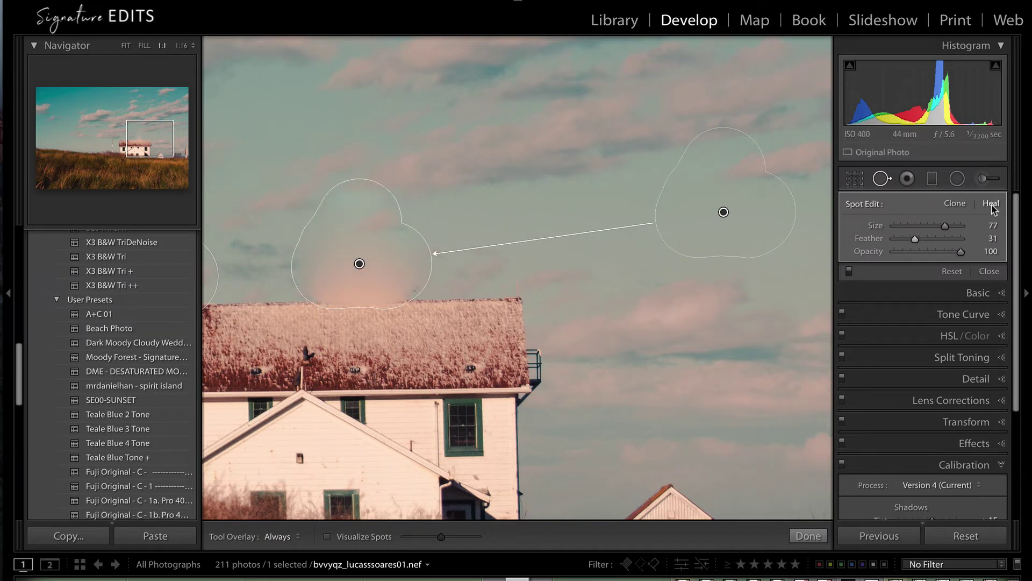
left_click(955, 205)
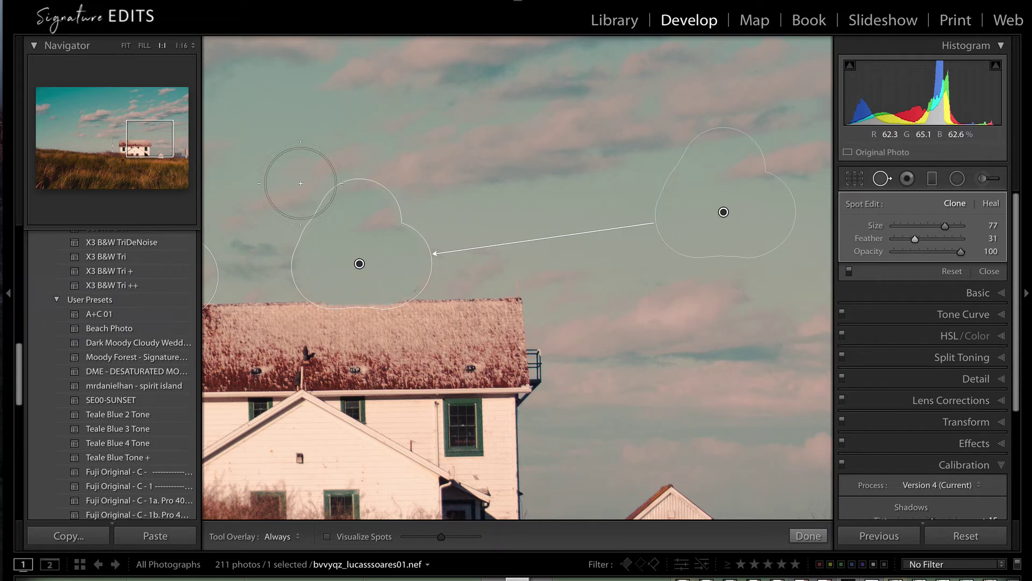
left_click(371, 225)
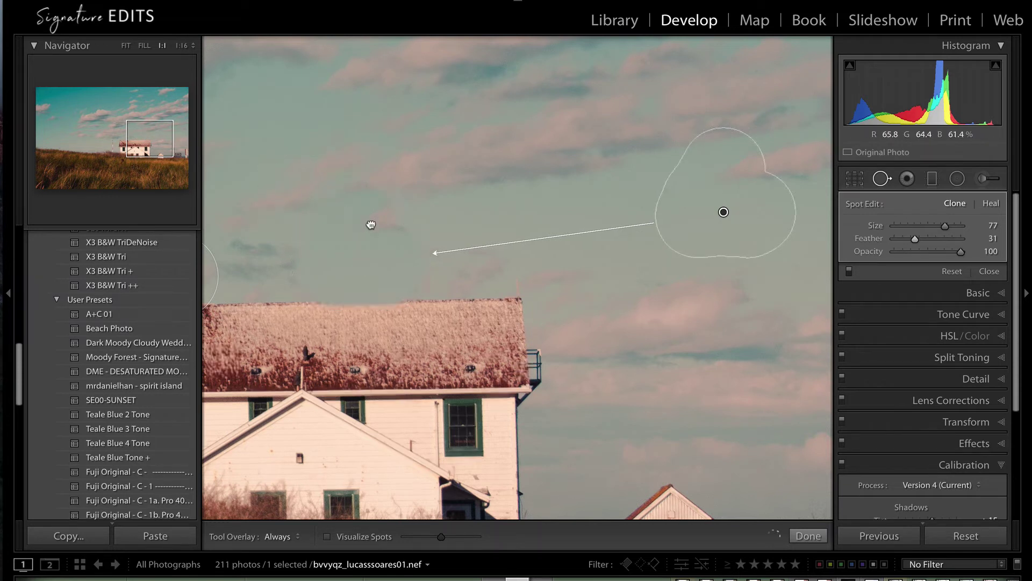
left_click_drag(371, 225, 371, 221)
Close Spot Removal, fit the whole photo, and toggle the Before view on and off
key("q")
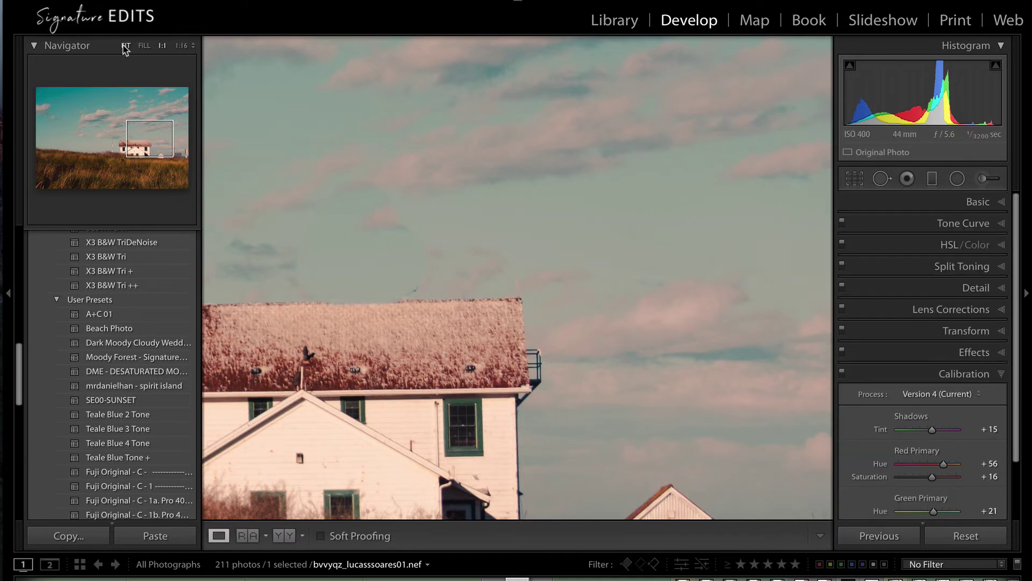
left_click(125, 45)
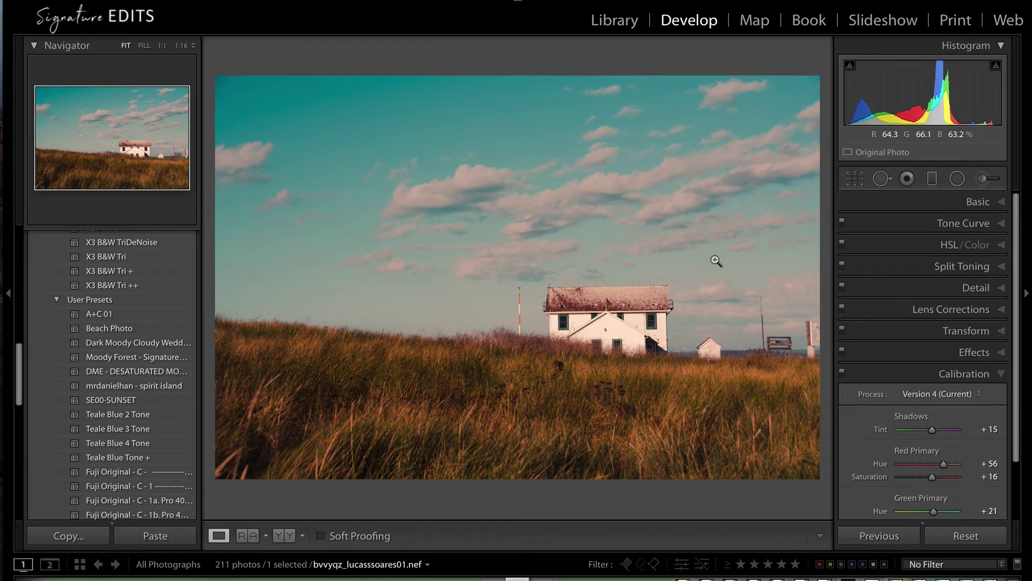
key("backslash")
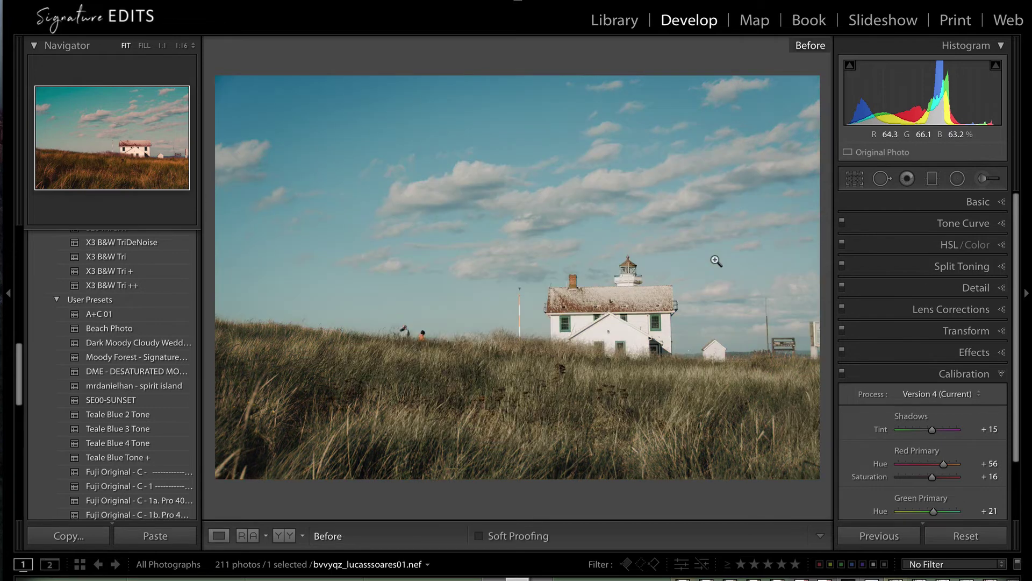
key("backslash")
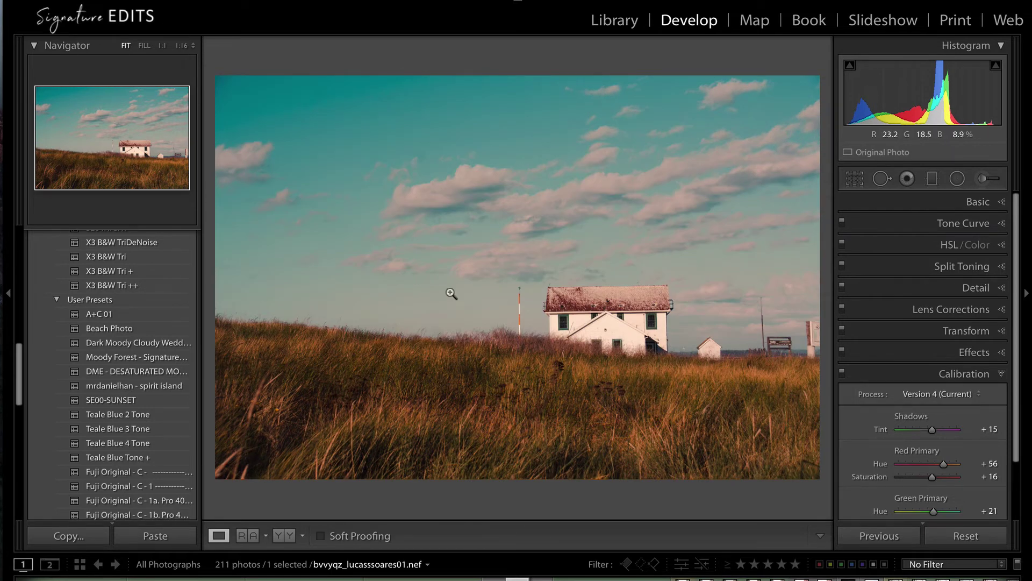
left_click(522, 335)
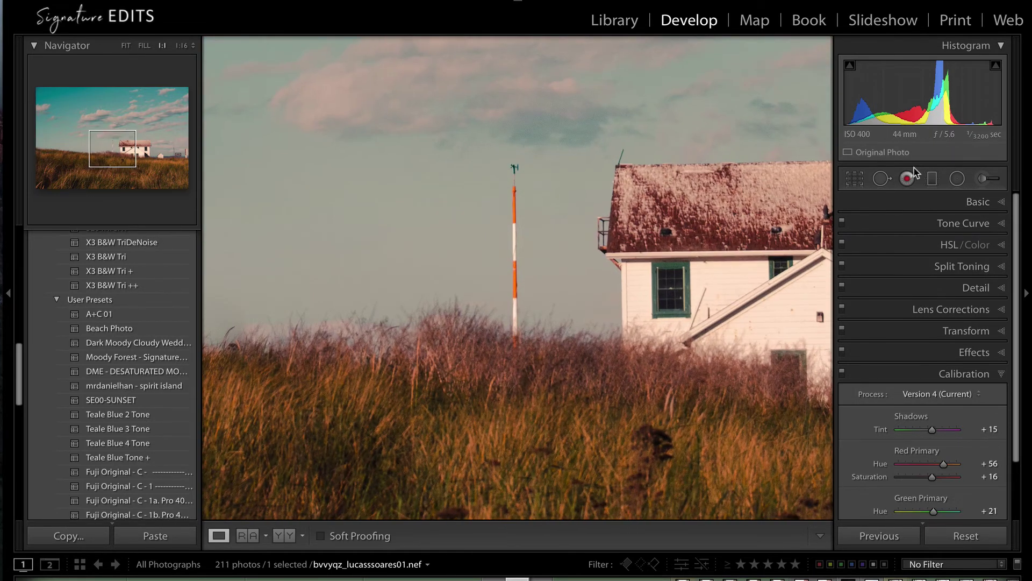
Clone out the beacon pole with one downward stroke of a smaller brush, then close Spot Removal
left_click(881, 179)
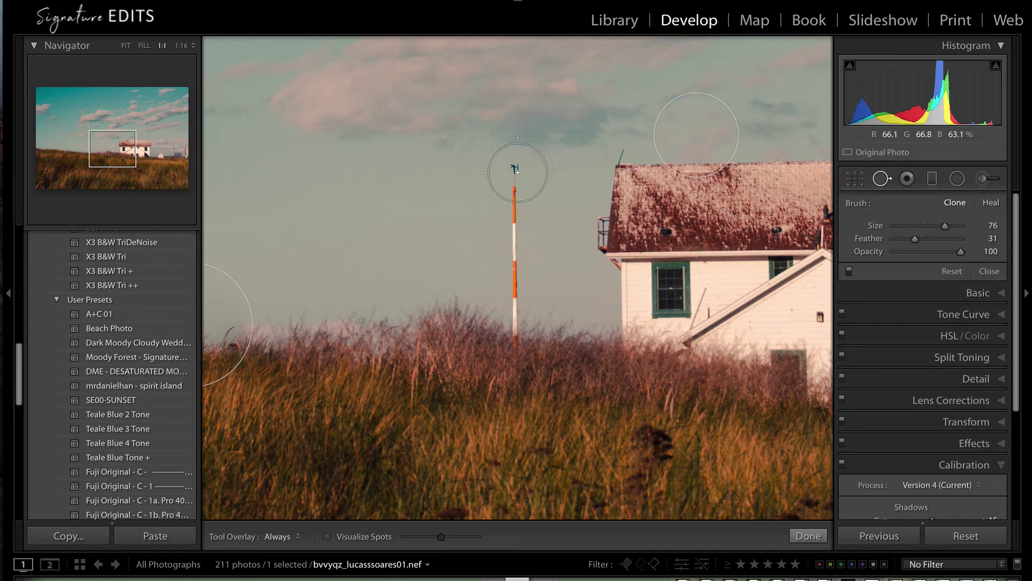
scroll(518, 171, "down", 3)
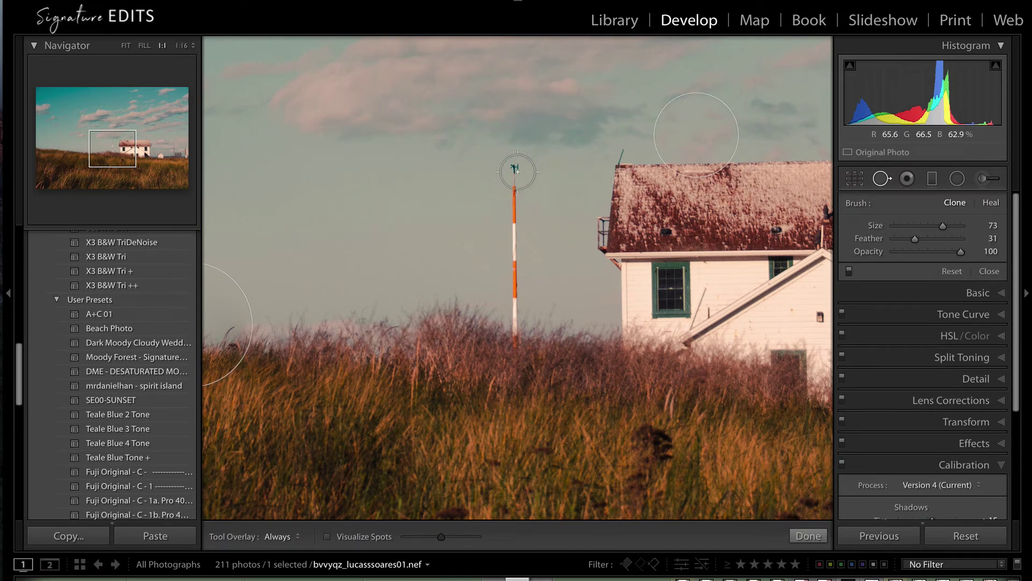
scroll(516, 170, "down", 12)
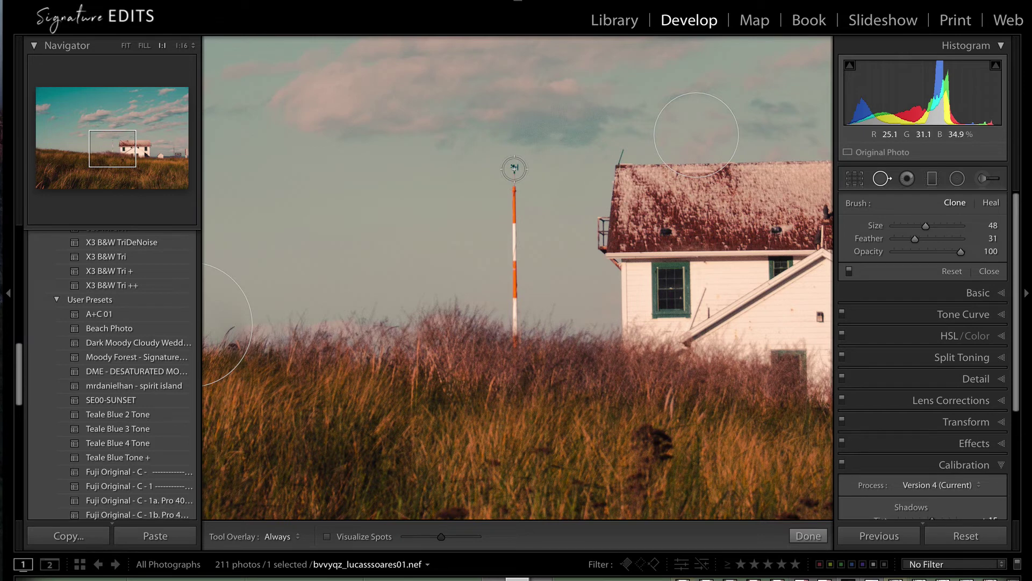
left_click_drag(514, 169, 513, 343)
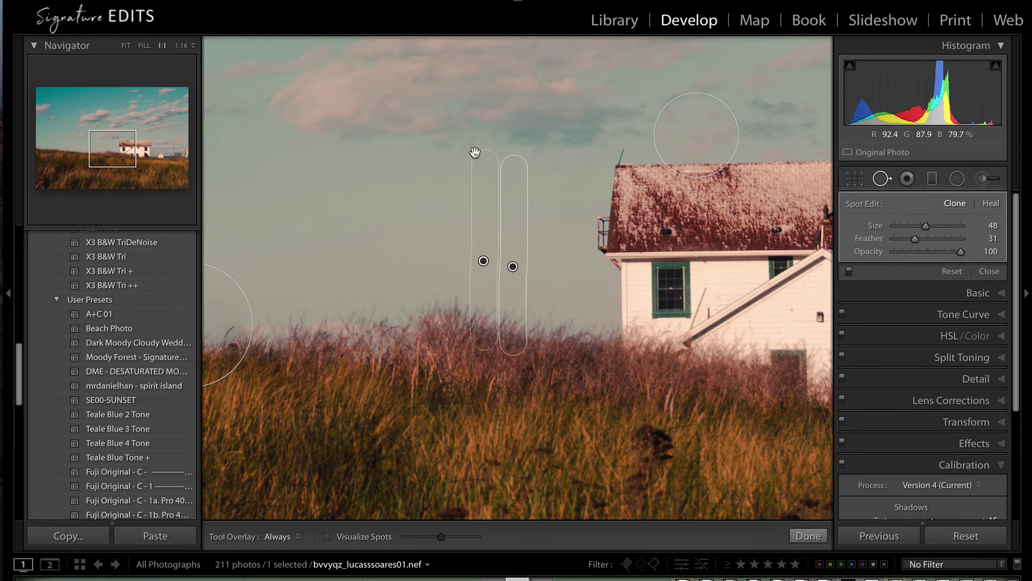
key("q")
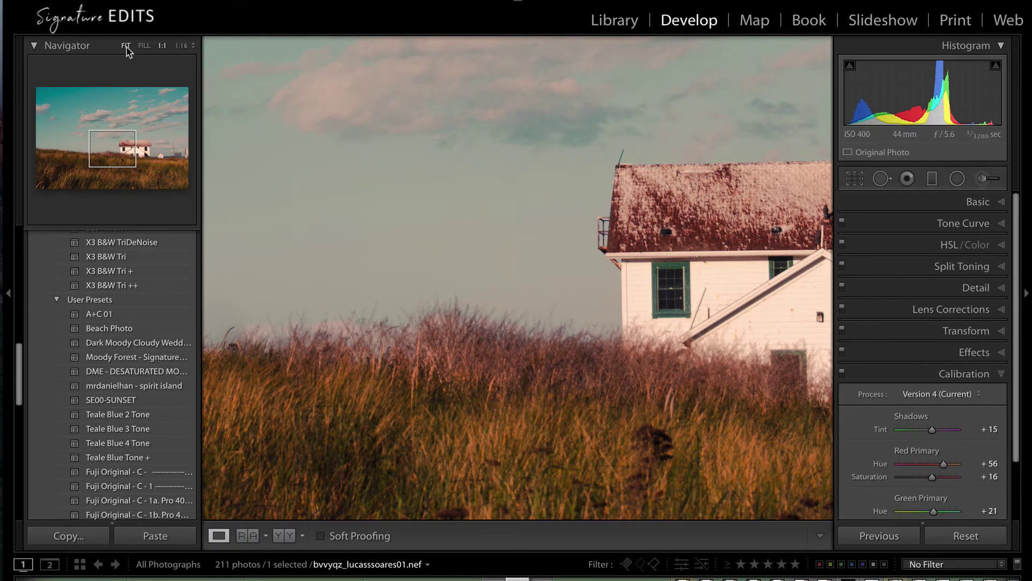
left_click(126, 46)
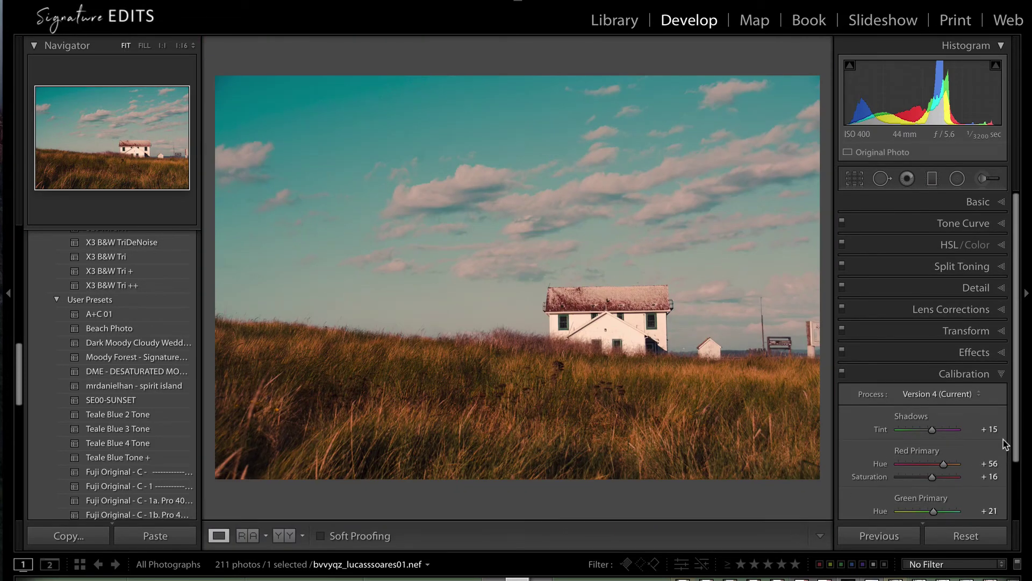
Show the original photo to compare it against the finished edit
key("backslash")
key("backslash")
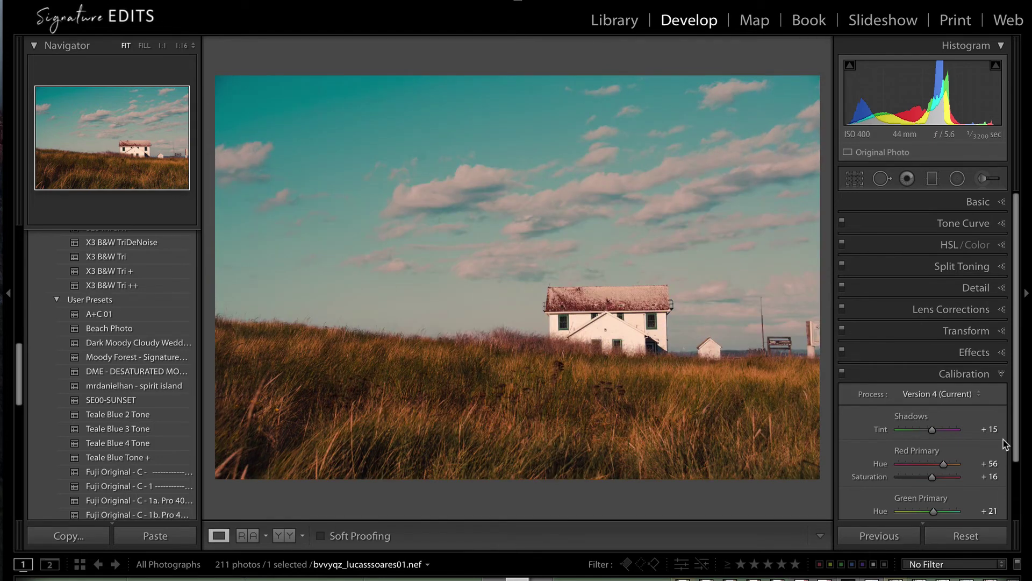